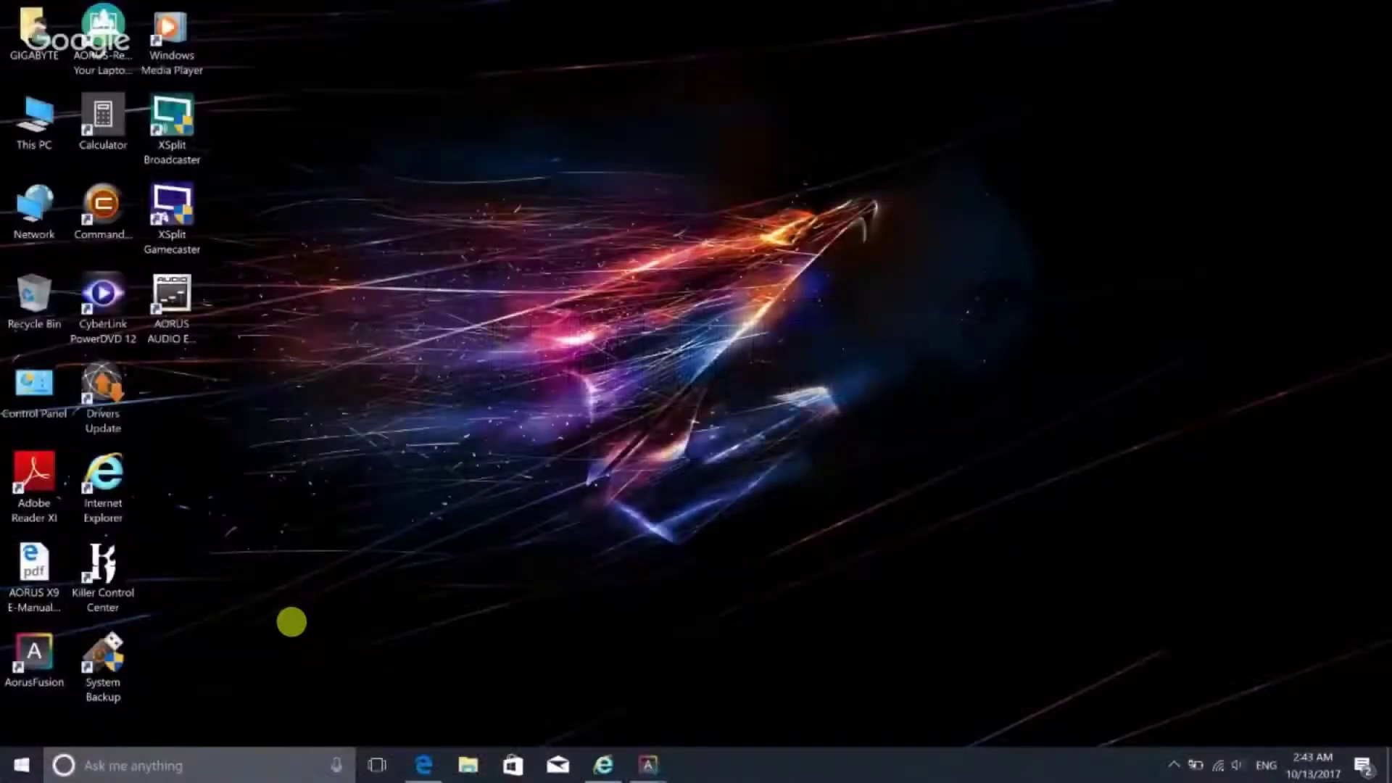
Launch AORUS Fusion from its desktop shortcut and bring its window to the front.
{"action": "left_click", "coordinate": [48, 653]}
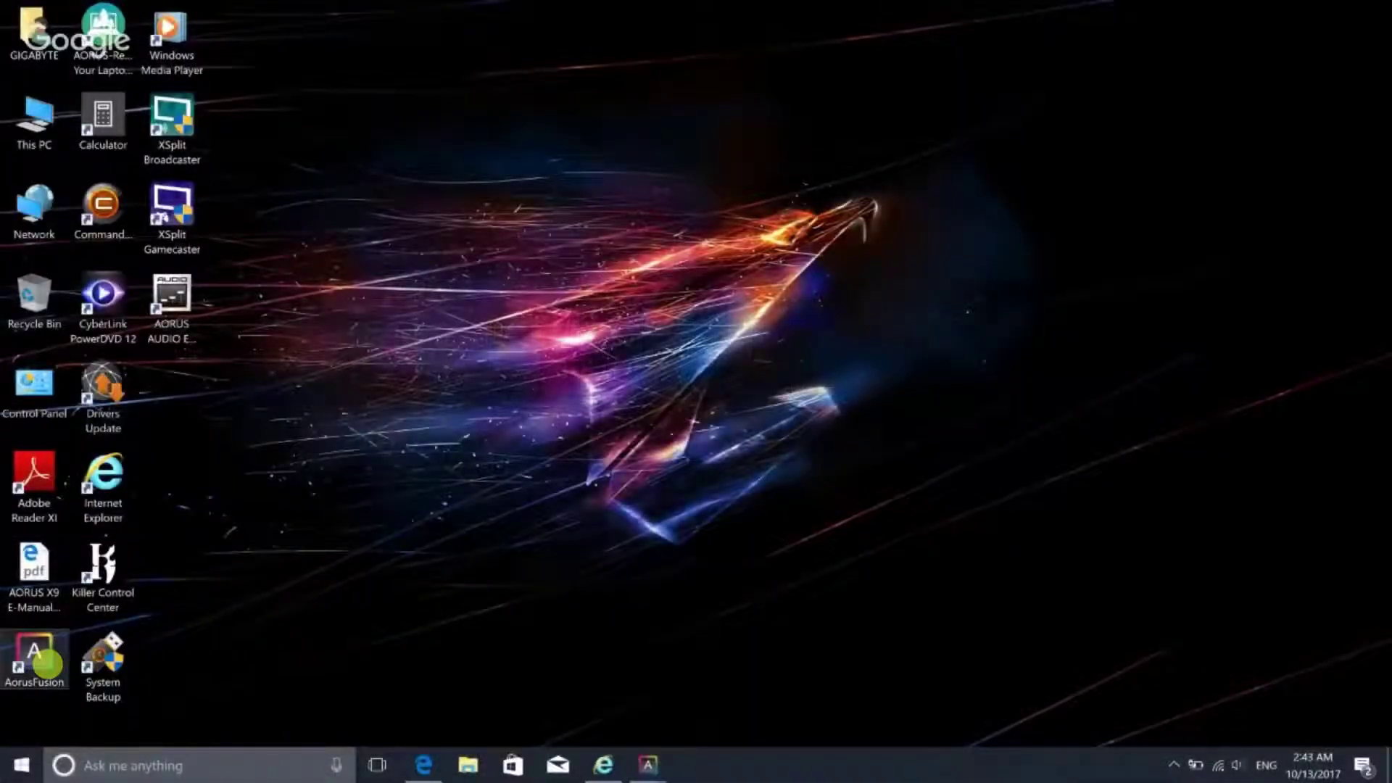
{"action": "double_click", "coordinate": [48, 653]}
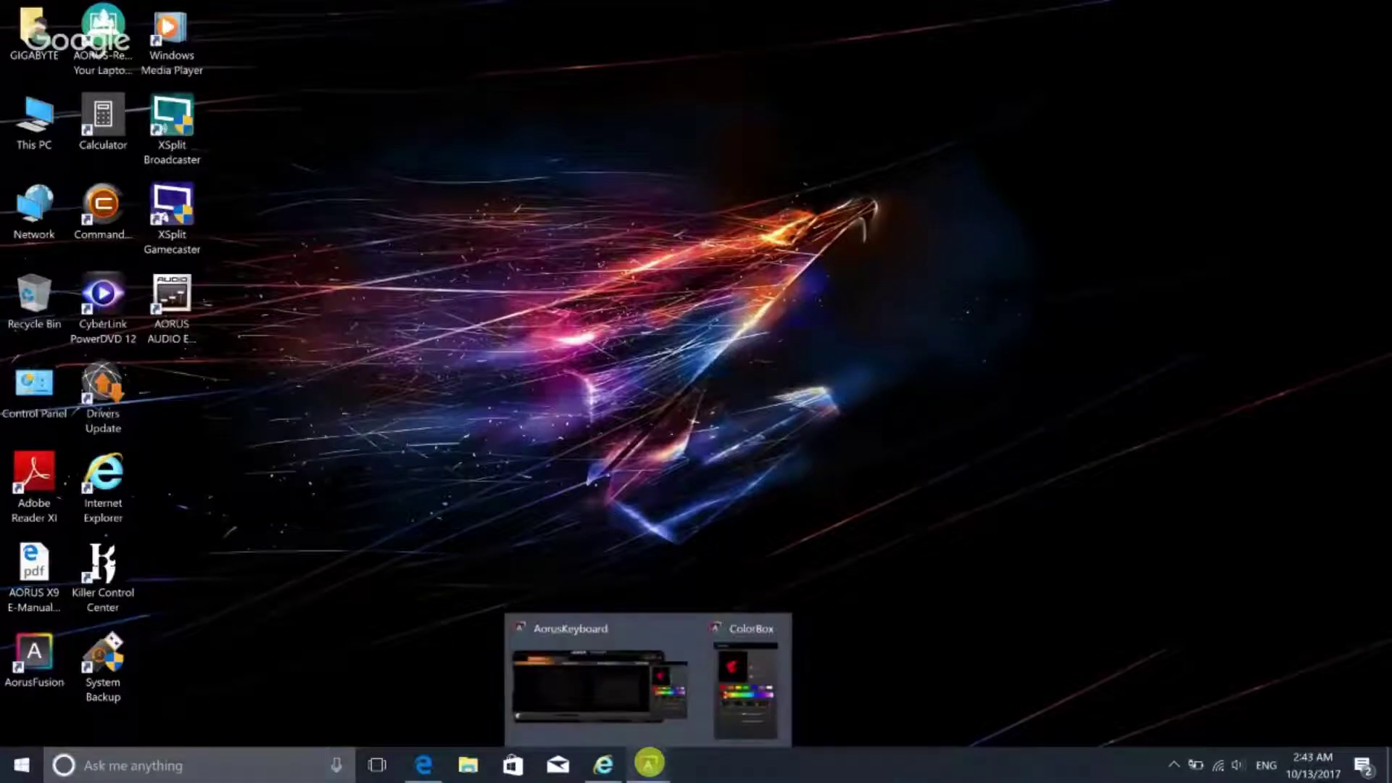
{"action": "left_click", "coordinate": [649, 764]}
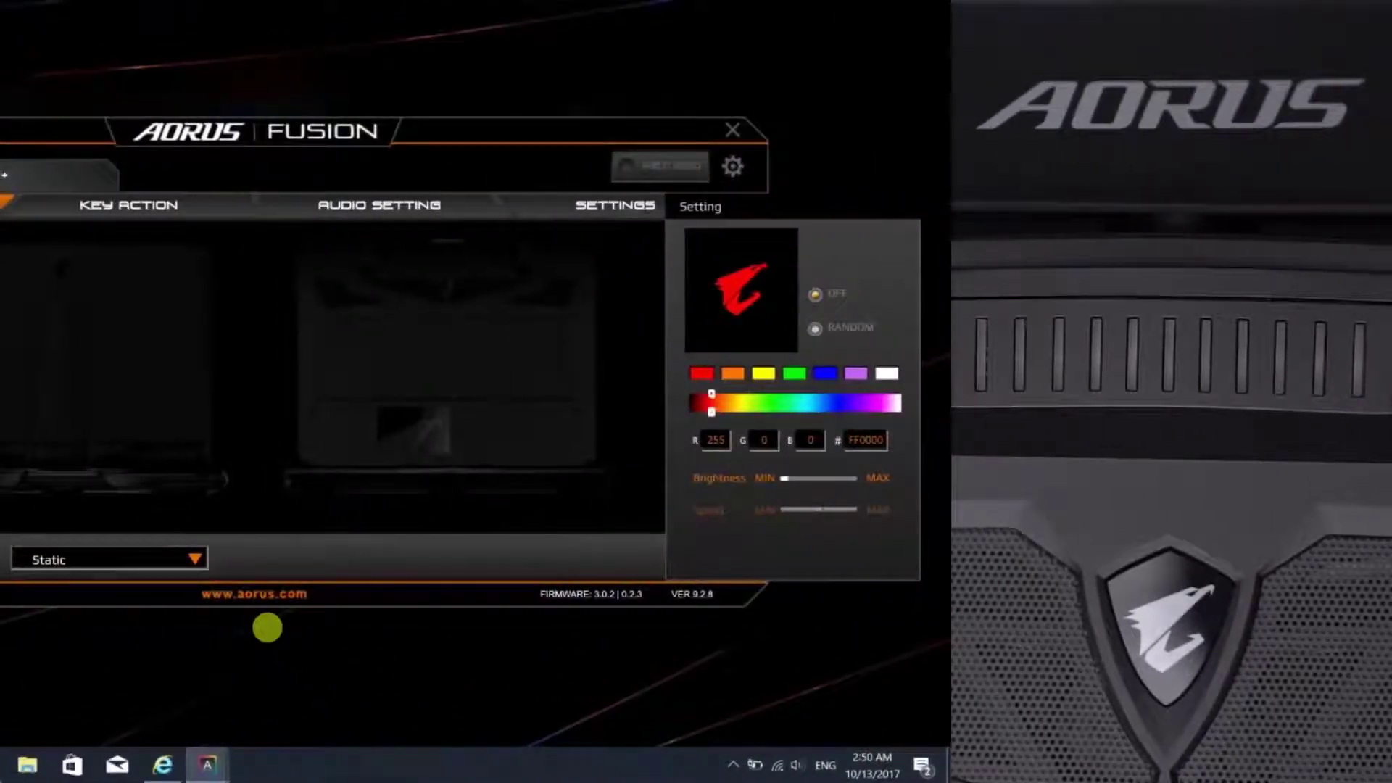
Switch the group effect to CUSTOM and select the HUD light bar.
{"action": "left_click", "coordinate": [193, 557]}
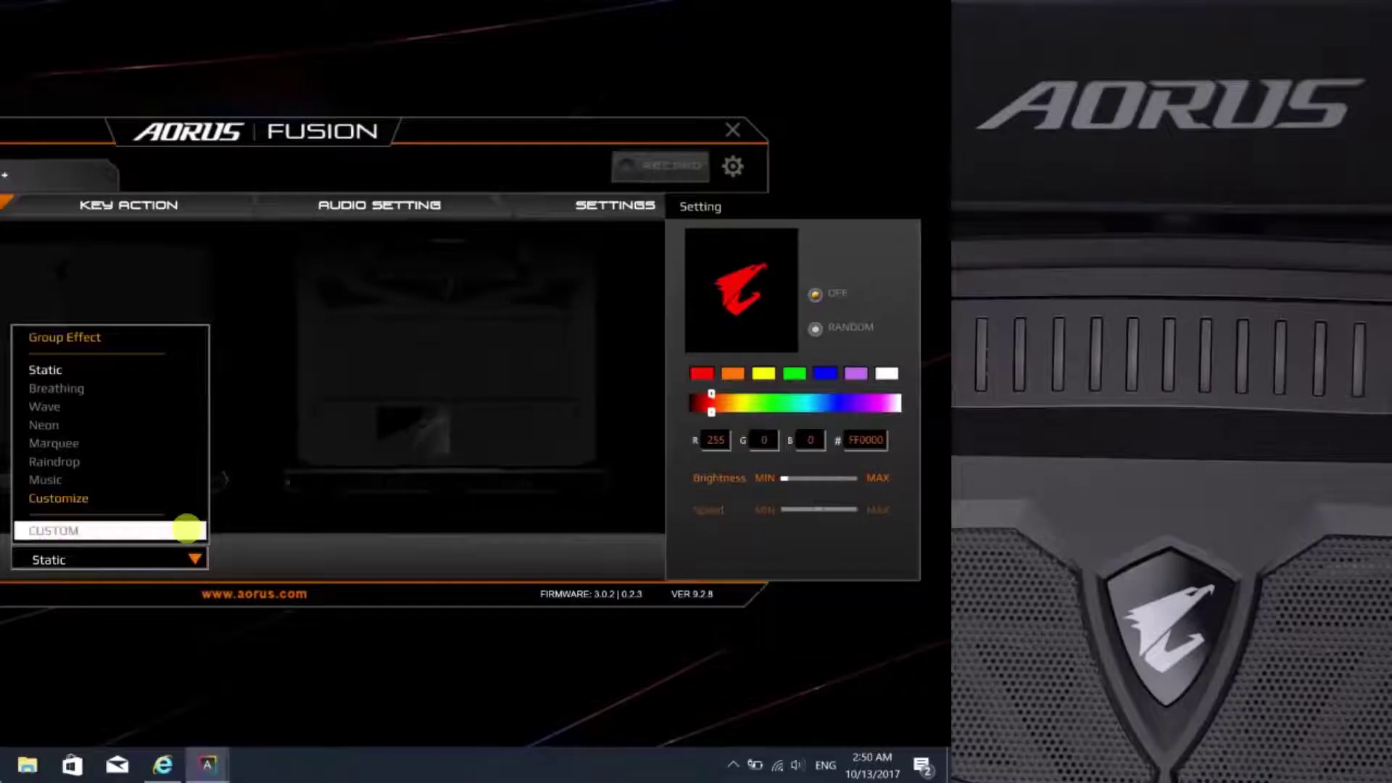
{"action": "left_click", "coordinate": [54, 530]}
{"action": "left_click", "coordinate": [445, 262]}
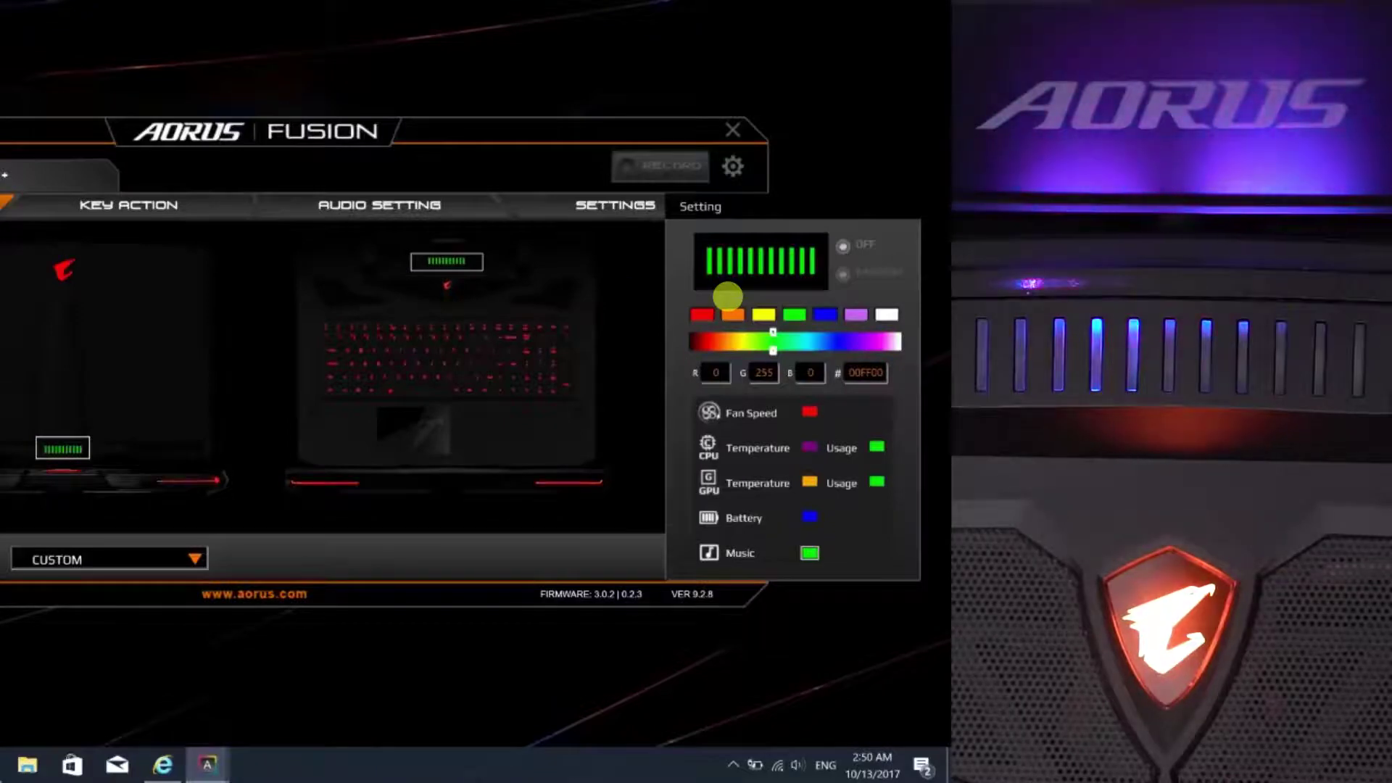
Set the HUD indicators to red fan speed, purple CPU, orange GPU and blue battery.
{"action": "left_click", "coordinate": [813, 412]}
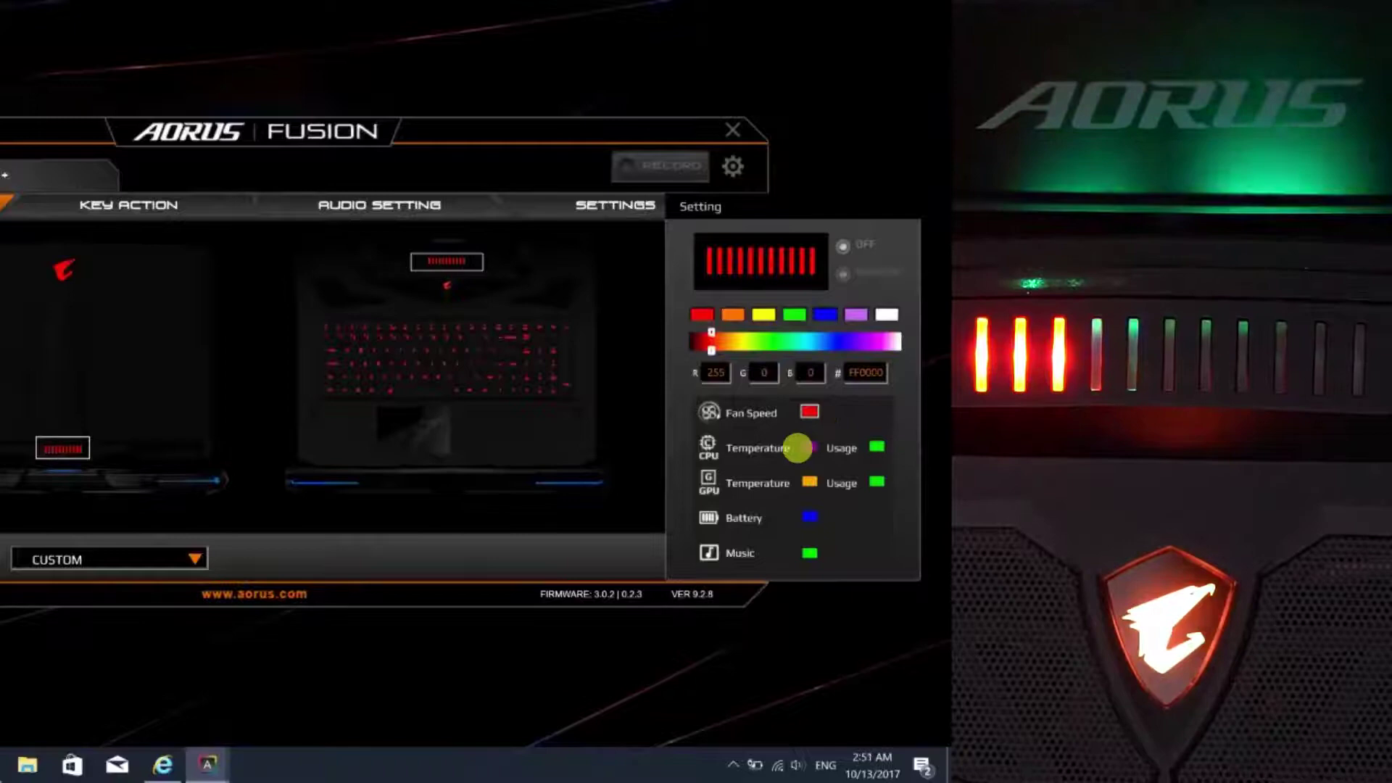
{"action": "left_click", "coordinate": [809, 447]}
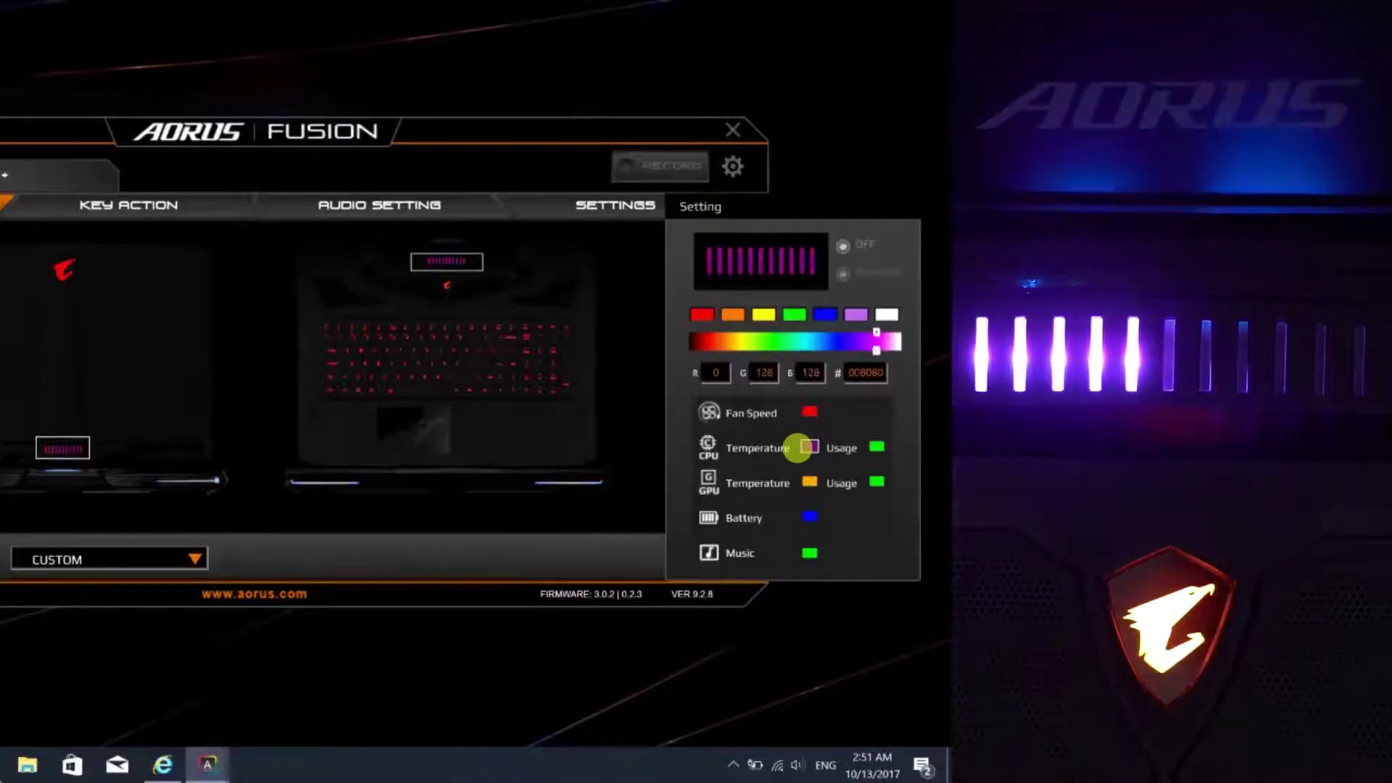
{"action": "left_click", "coordinate": [809, 481]}
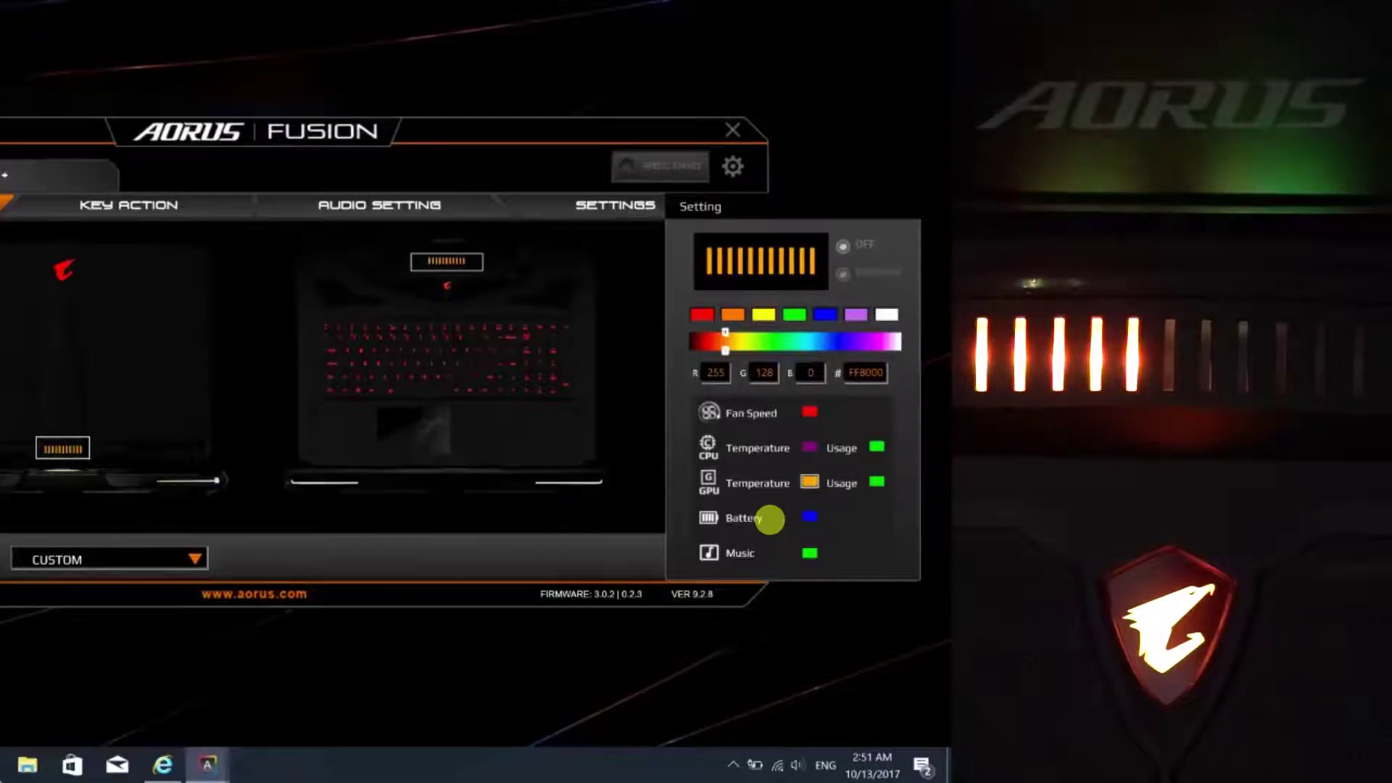
{"action": "left_click", "coordinate": [809, 517]}
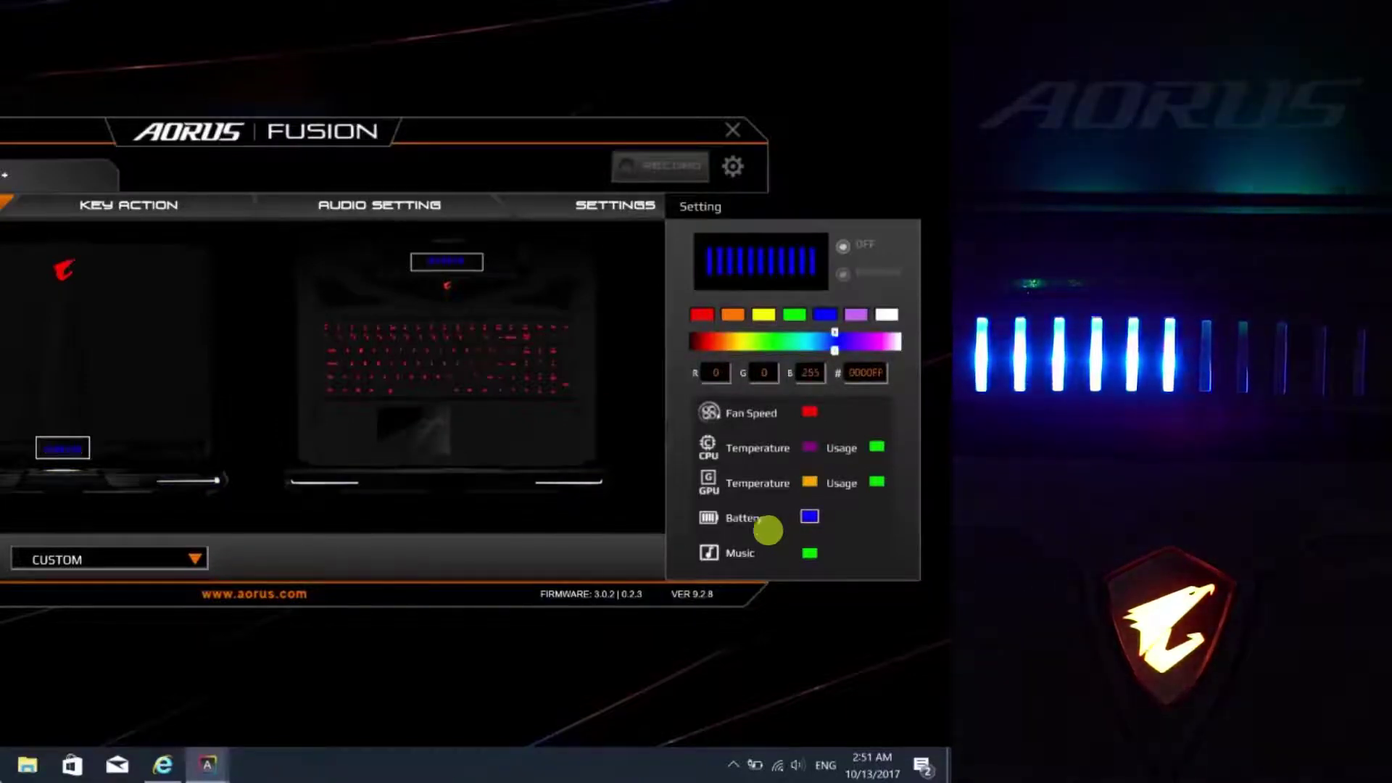
Give the power button green and red plugged-in colours and blue and red on-battery colours.
{"action": "left_click", "coordinate": [809, 552]}
{"action": "left_click", "coordinate": [441, 285]}
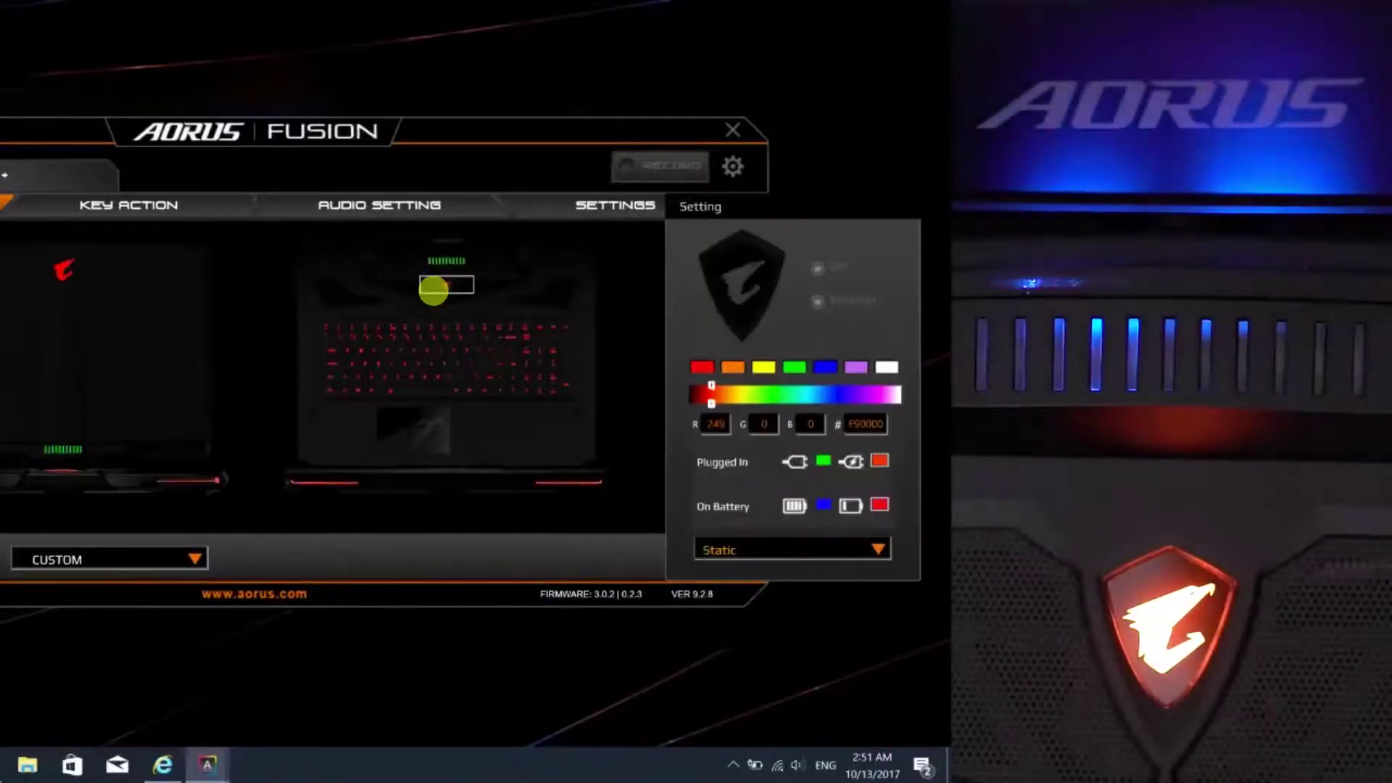
{"action": "left_click", "coordinate": [799, 463]}
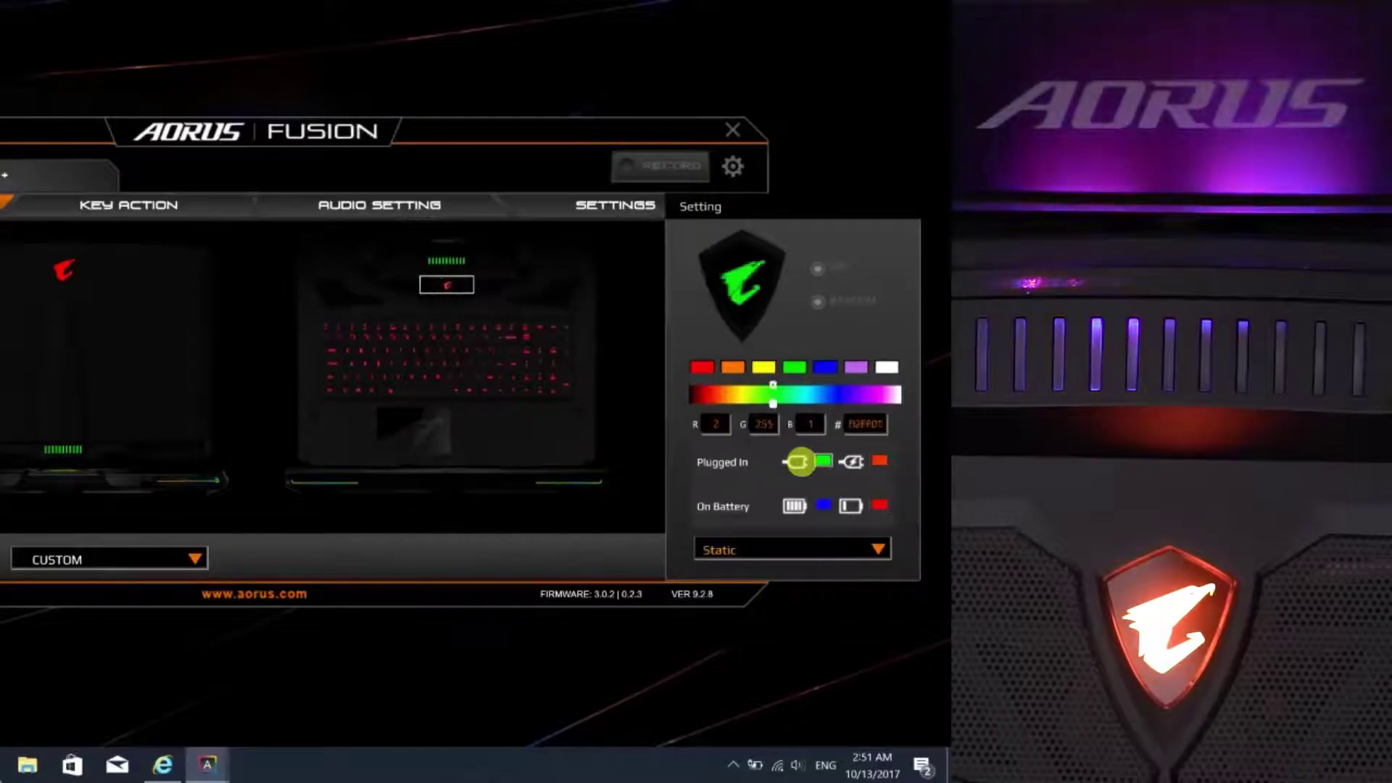
{"action": "left_click", "coordinate": [881, 462]}
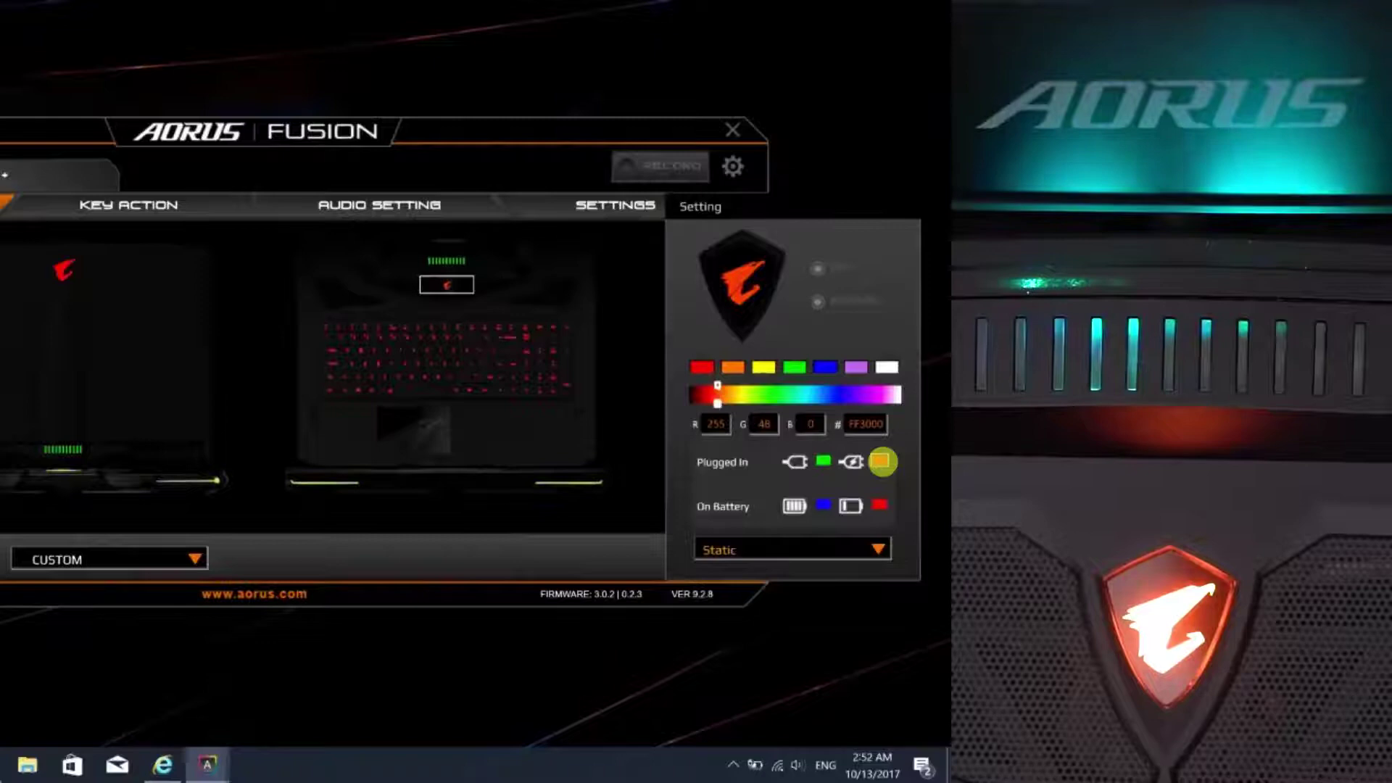
{"action": "left_click", "coordinate": [821, 462]}
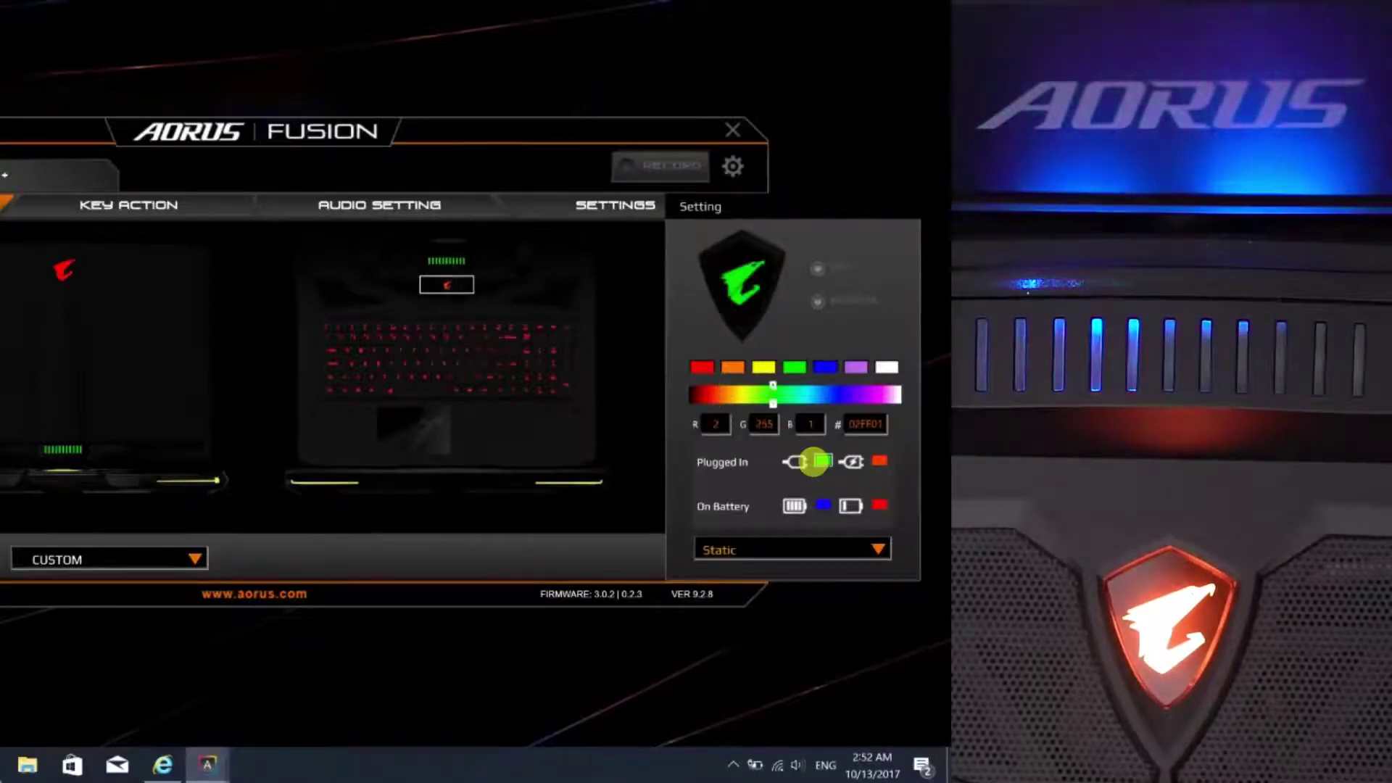
{"action": "left_click", "coordinate": [879, 506]}
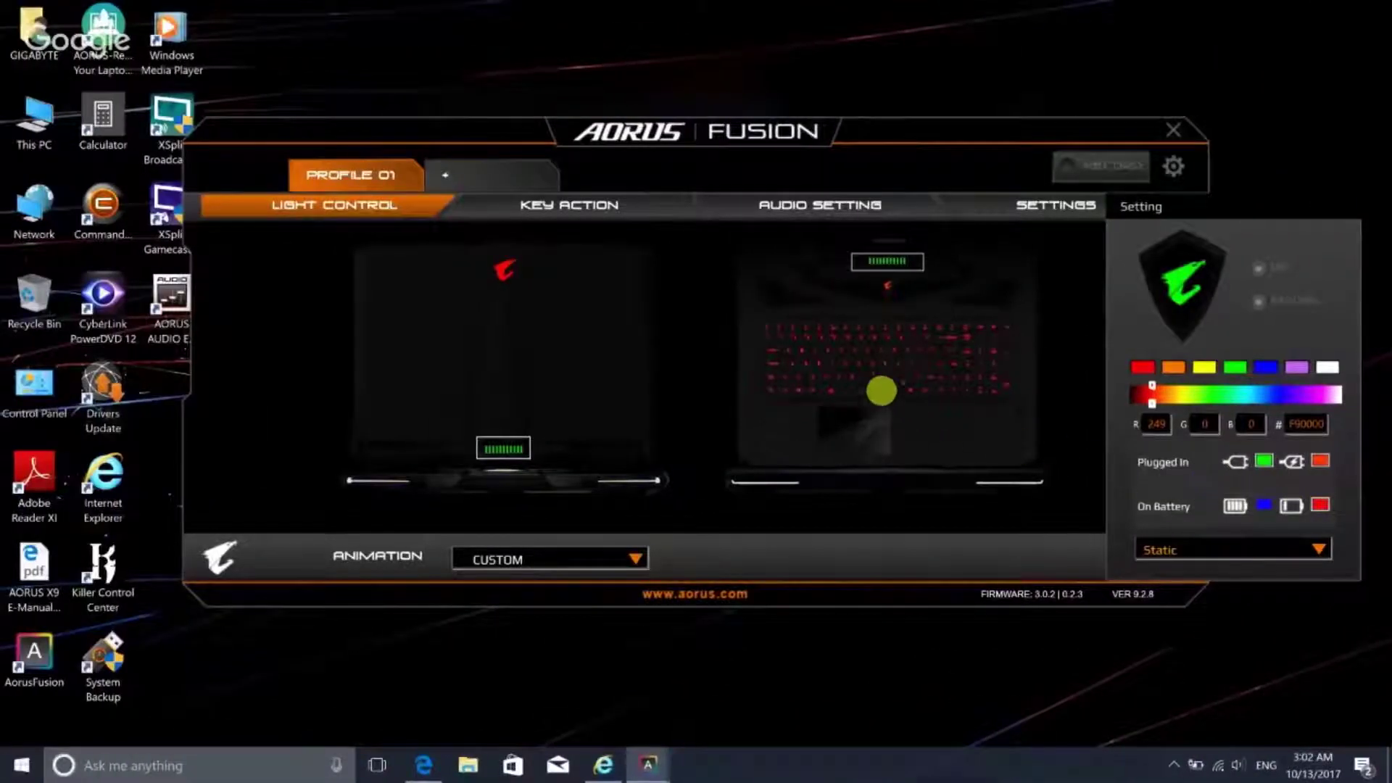
Set the keyboard animation to Raindrop, after briefly applying Rainbow Marquee.
{"action": "left_click", "coordinate": [881, 390]}
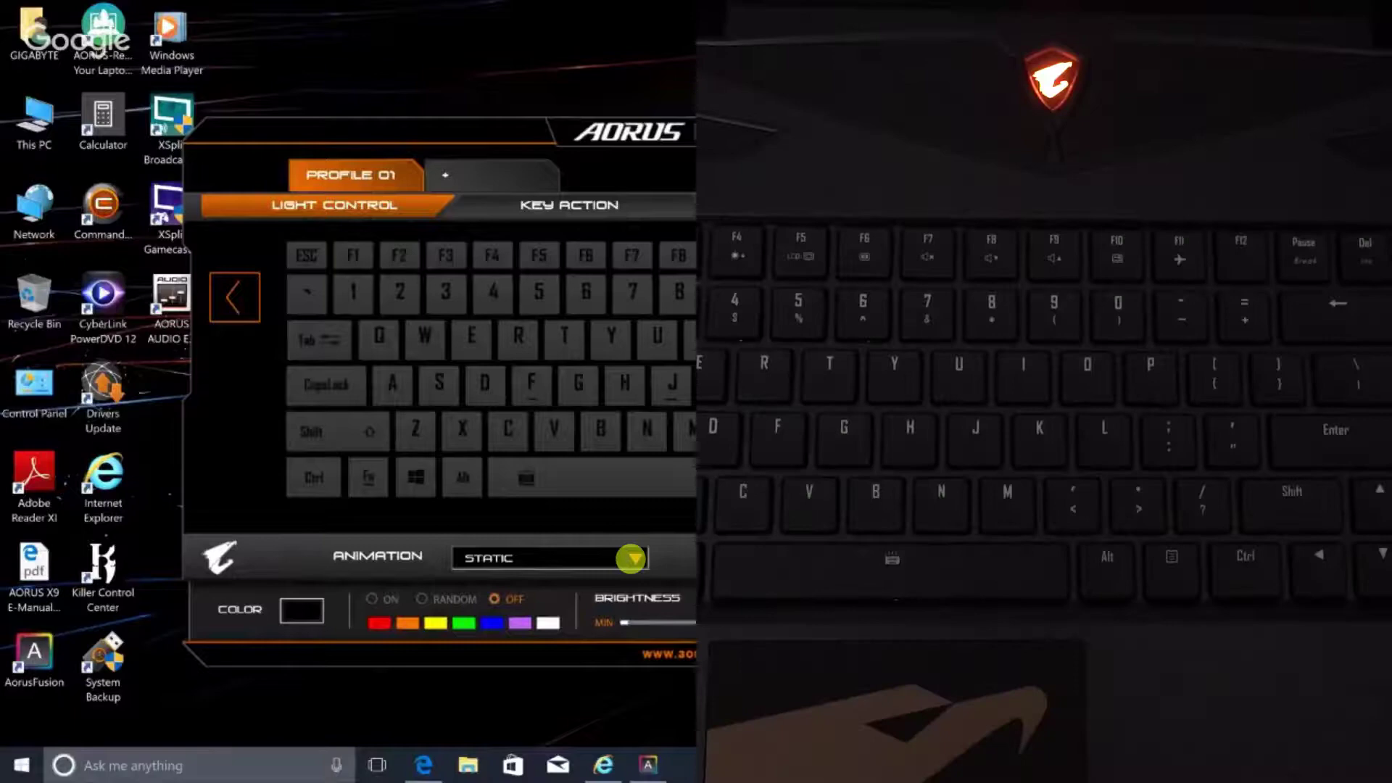
{"action": "left_click", "coordinate": [633, 559]}
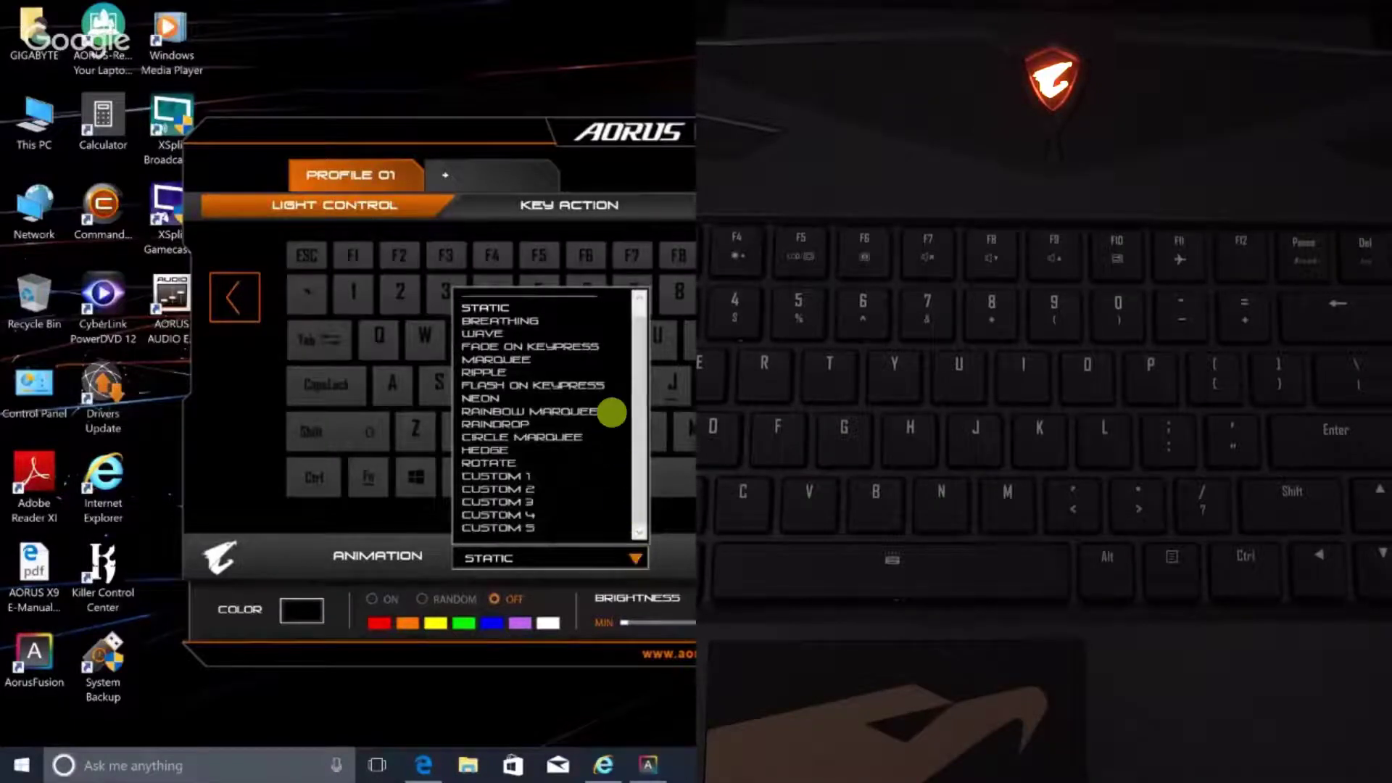
{"action": "left_click", "coordinate": [613, 411]}
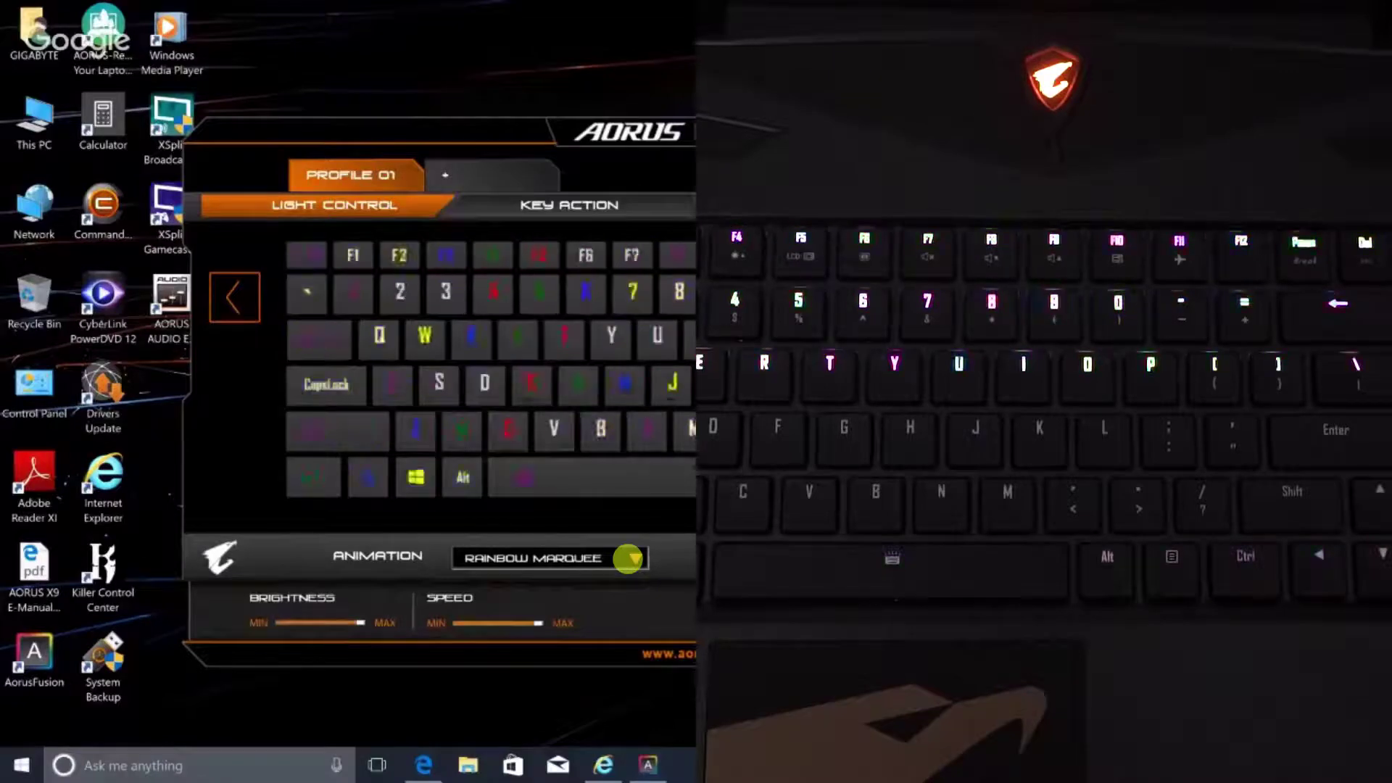
{"action": "left_click", "coordinate": [632, 558]}
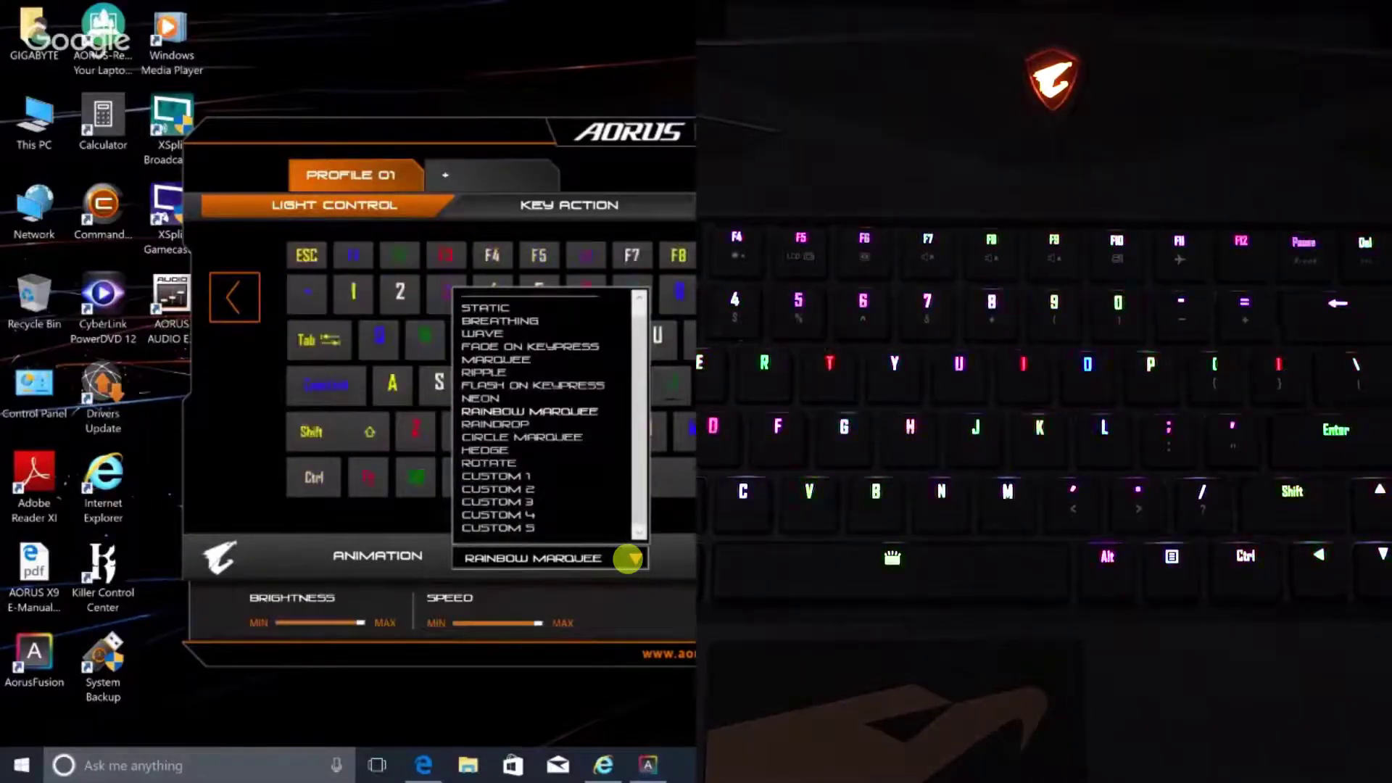
{"action": "left_click", "coordinate": [612, 423]}
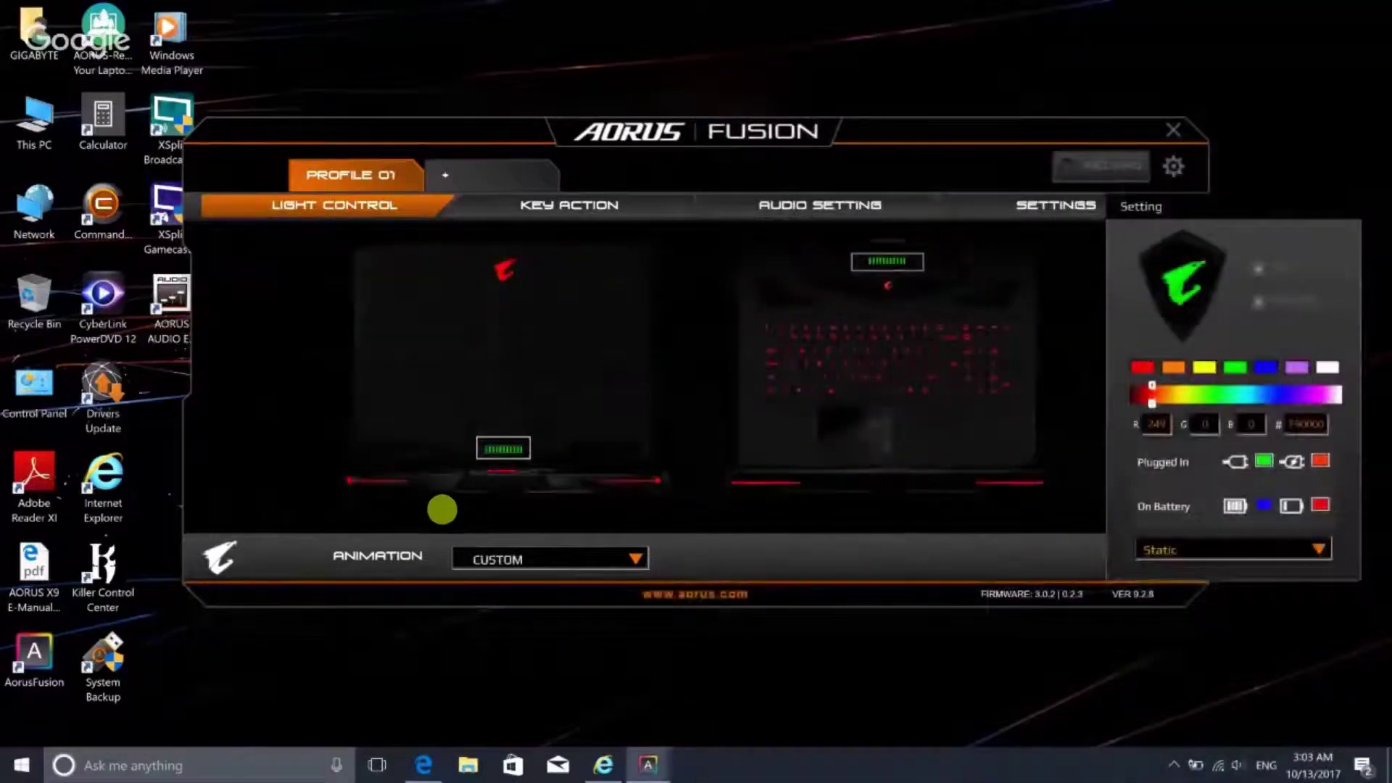
Select the front light bar and apply the Wave group effect to every zone.
{"action": "left_click", "coordinate": [380, 482]}
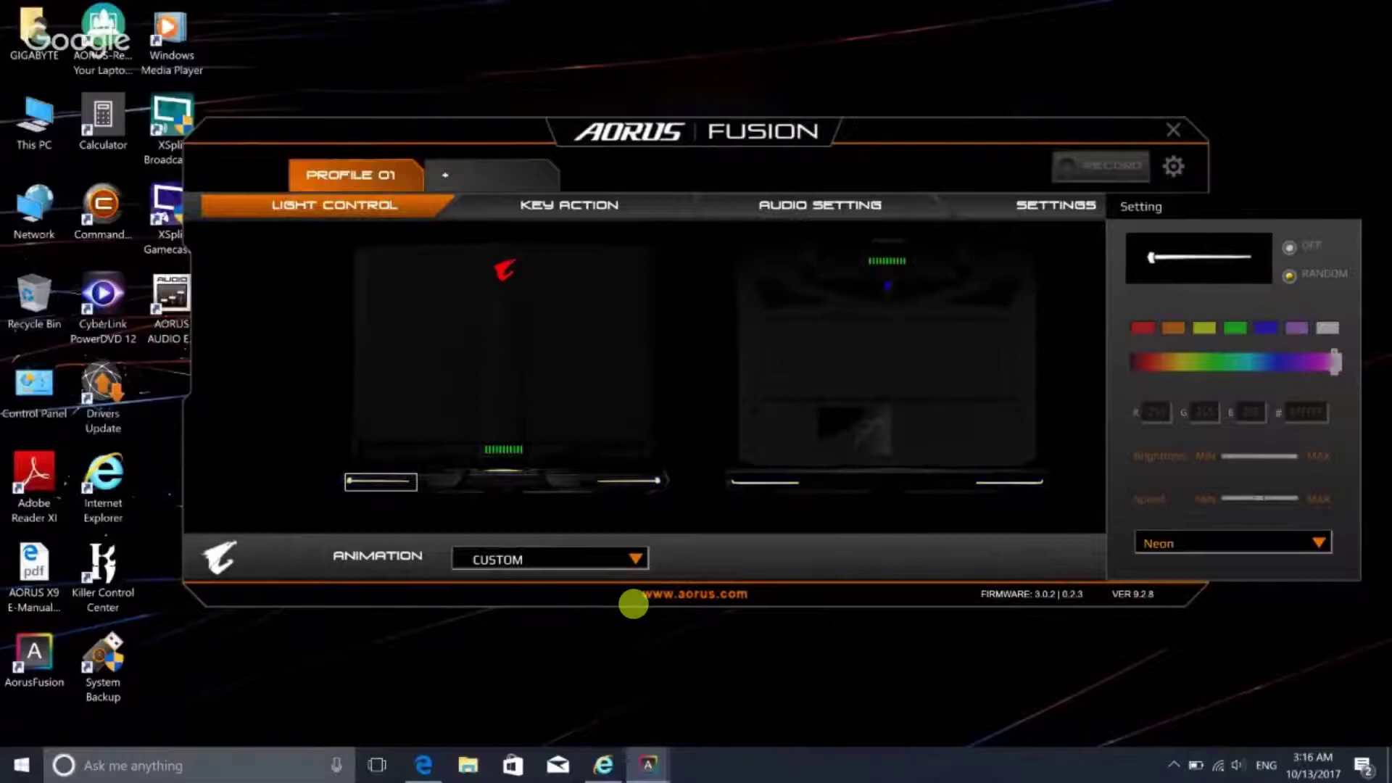
{"action": "left_click", "coordinate": [634, 561]}
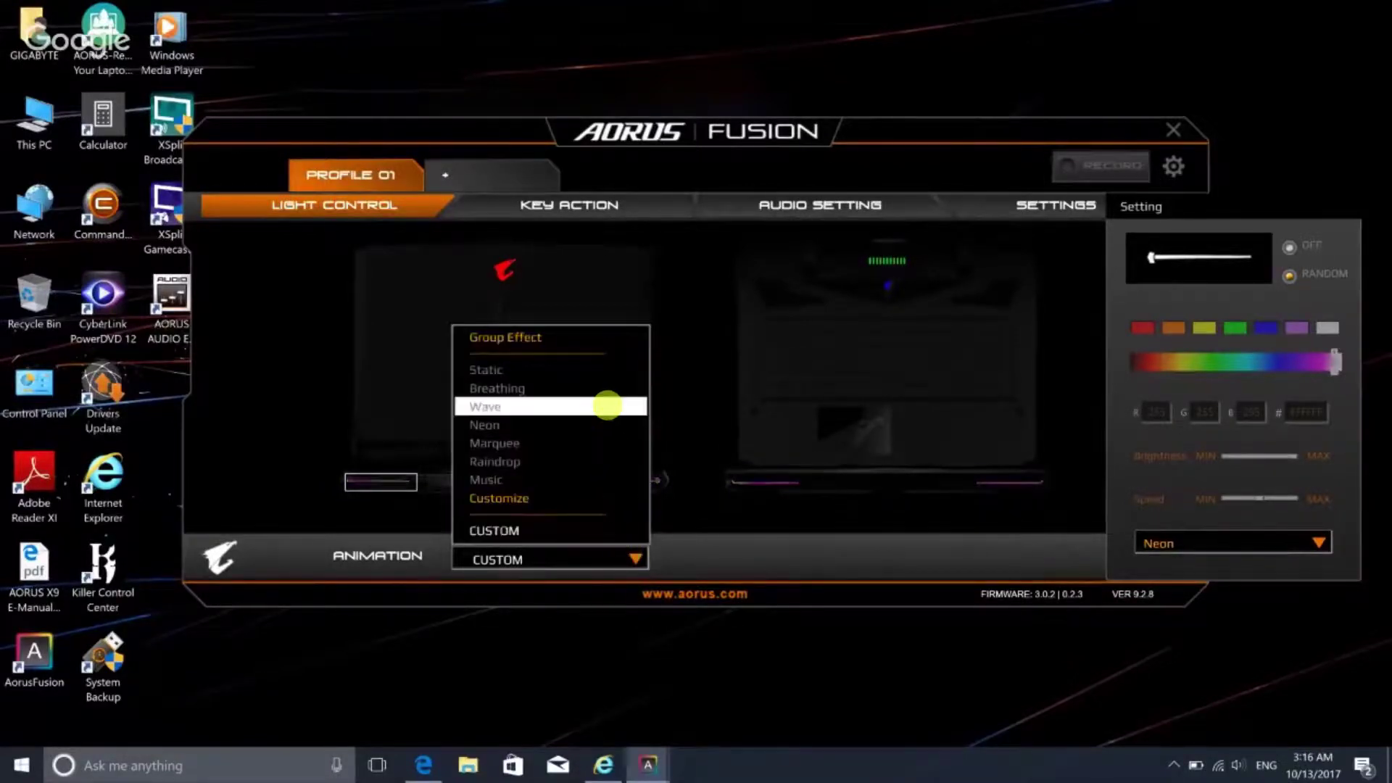
{"action": "left_click", "coordinate": [607, 407]}
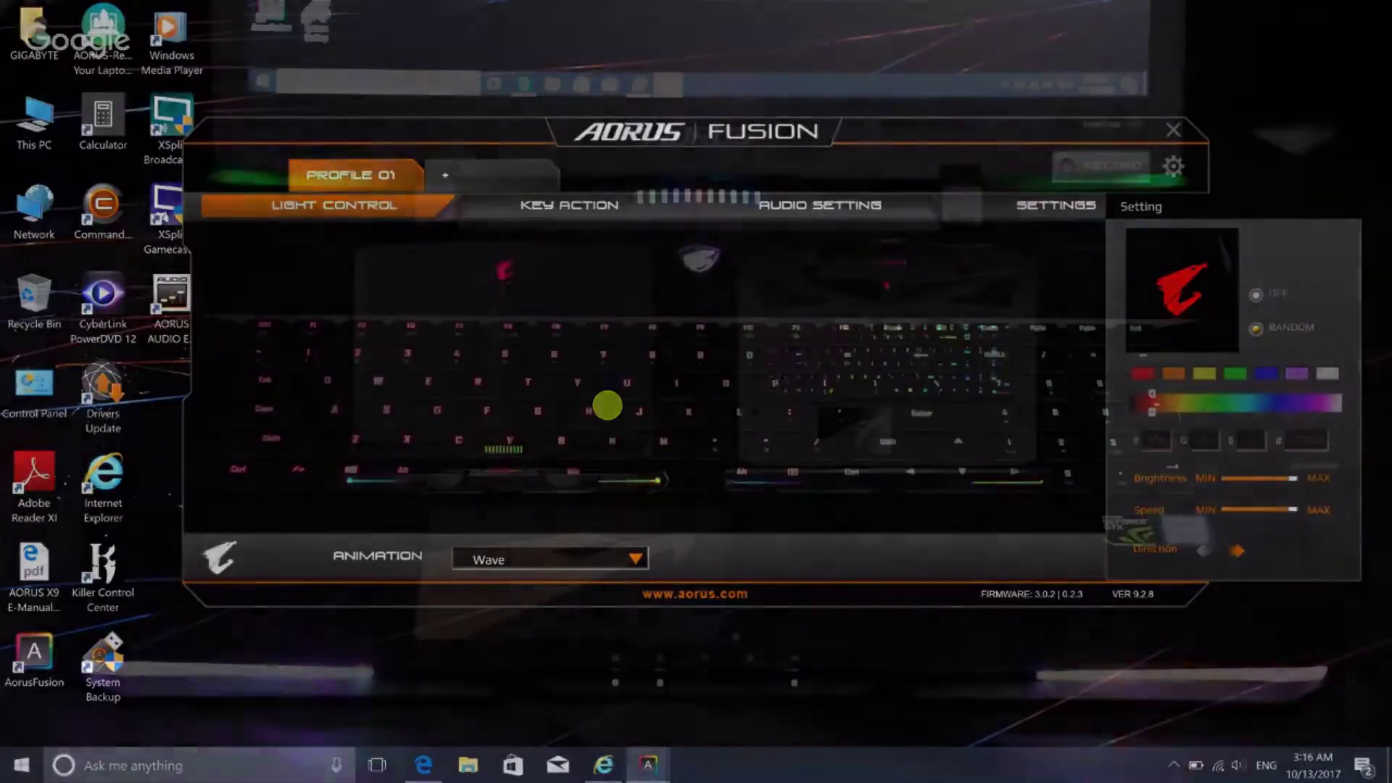